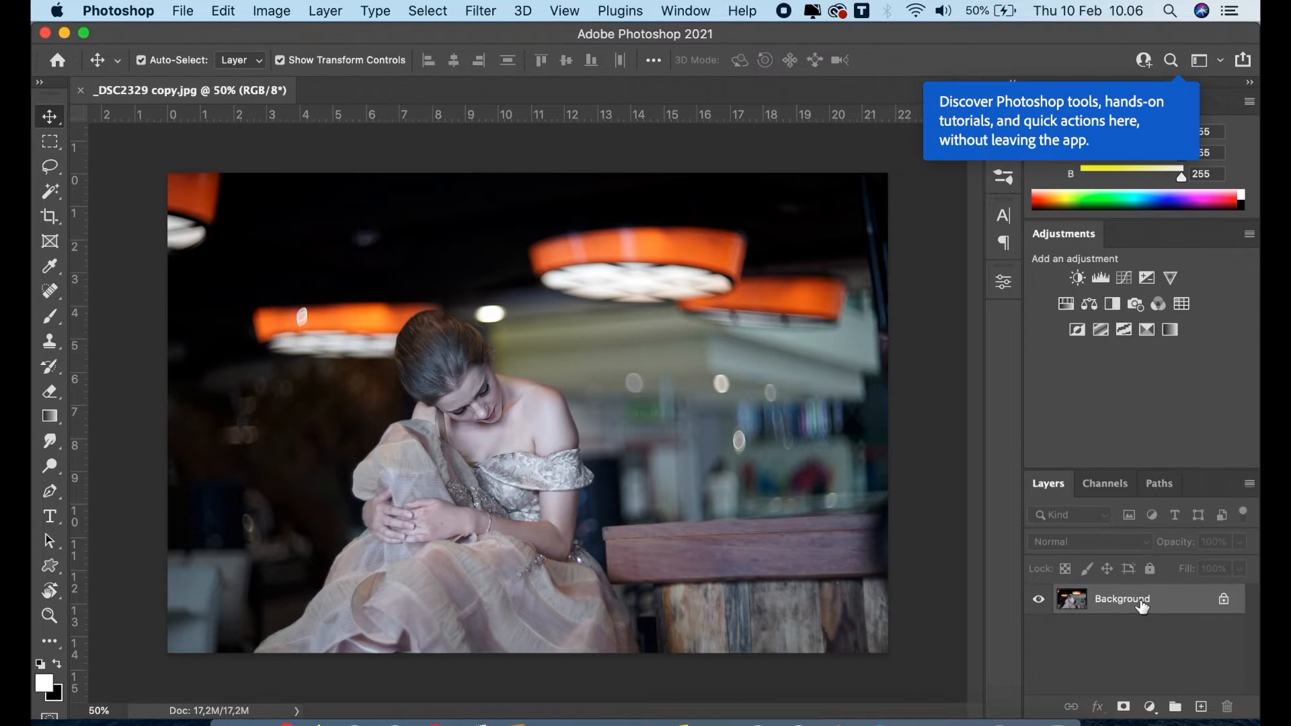
Duplicate the Background layer and open the Camera Raw Filter on the copy
drag(1142, 607, 1199, 704)
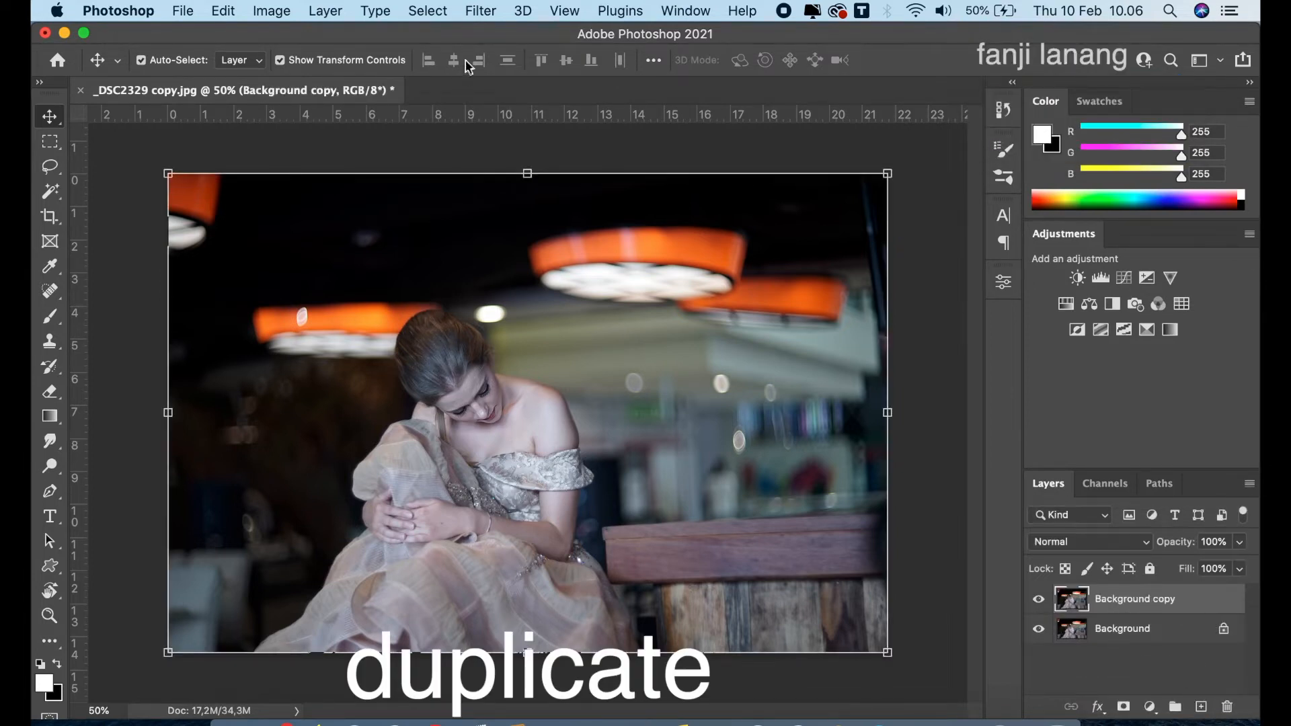
click(480, 12)
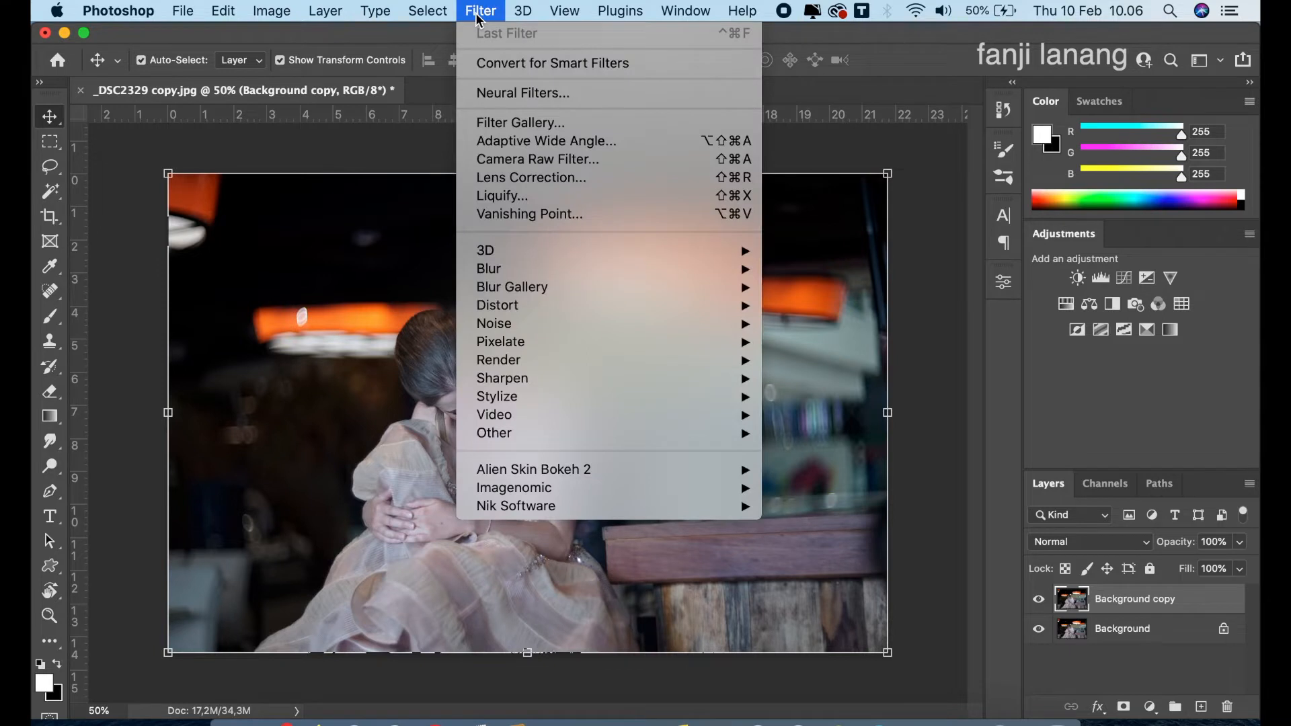
click(523, 161)
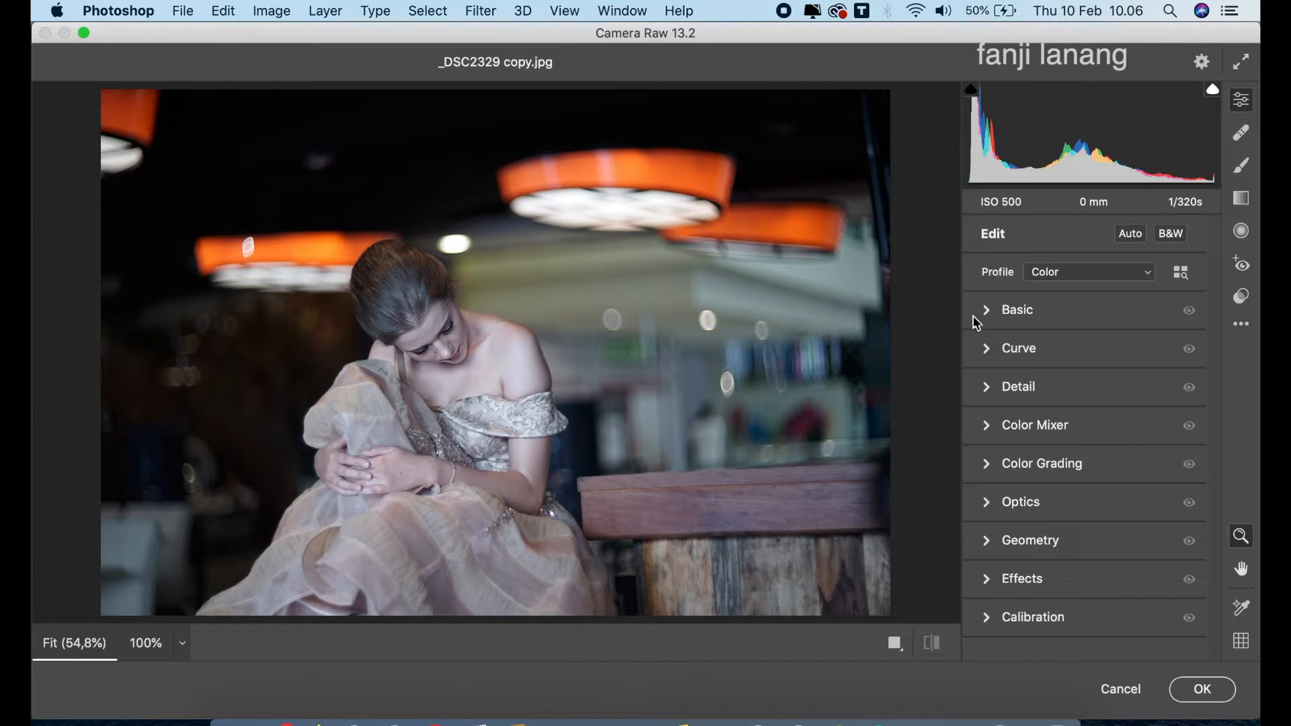
In the Basic adjustments, set Highlights to -35 and Shadows to -100
click(988, 311)
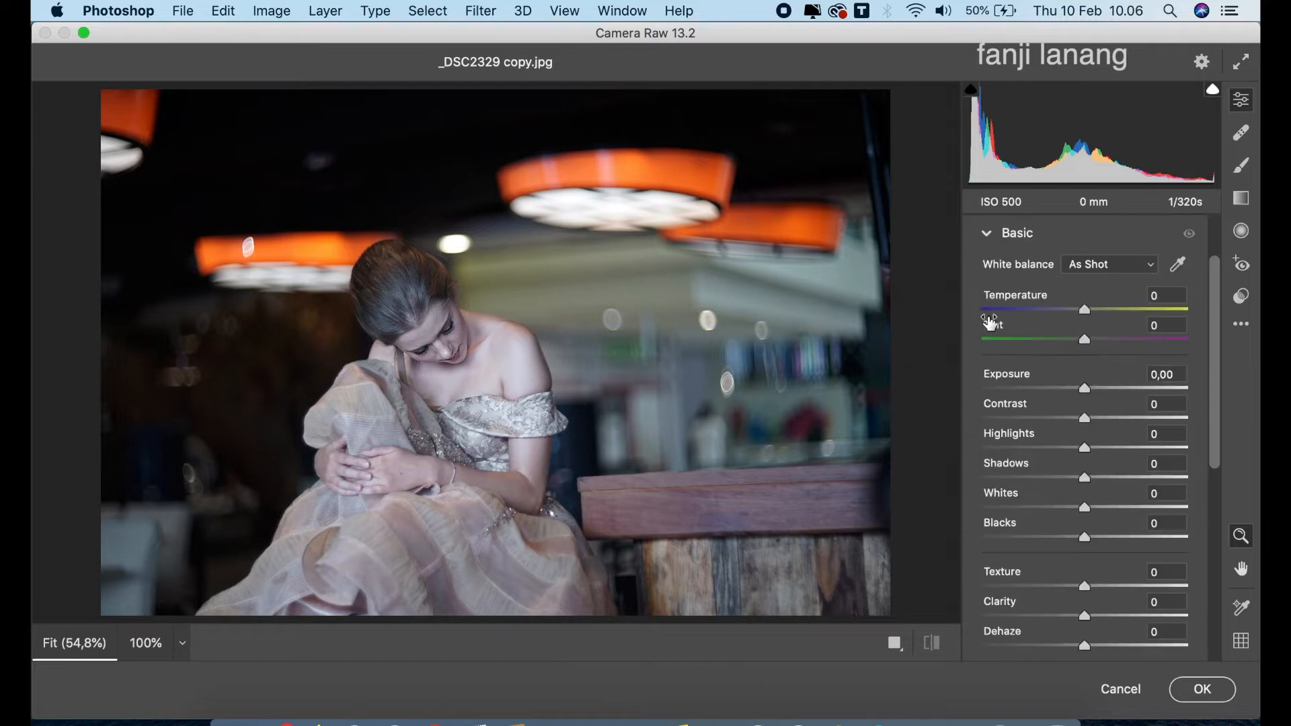
click(1048, 447)
drag(1052, 456, 900, 497)
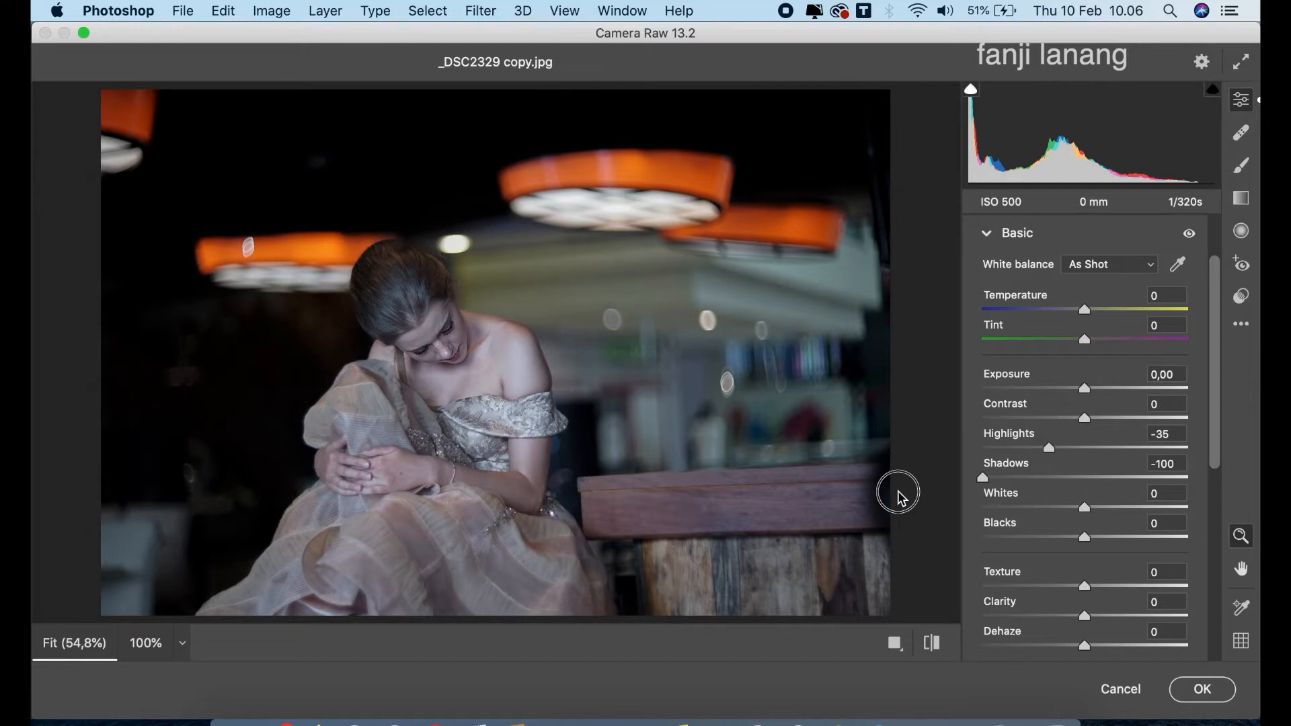
drag(901, 497, 900, 497)
click(994, 235)
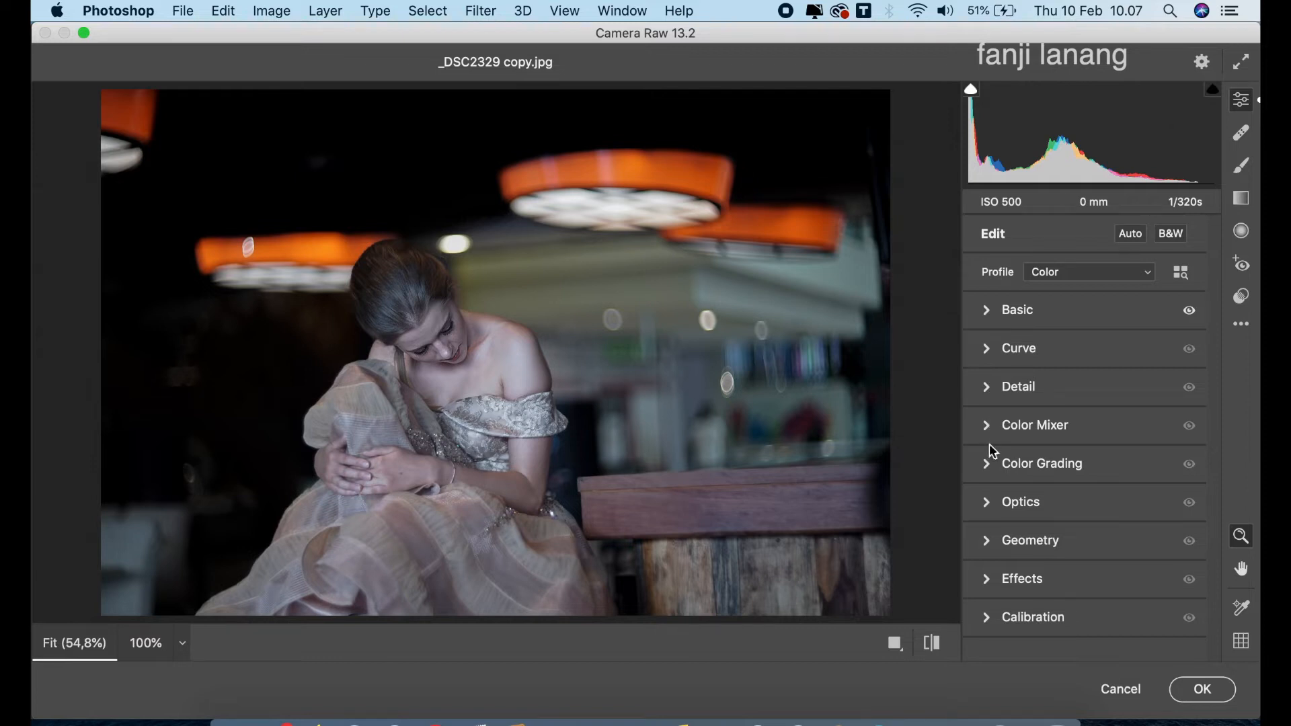
In the Color Mixer, set Oranges luminance to +15, Reds saturation to +25 and Oranges saturation to +30
click(989, 425)
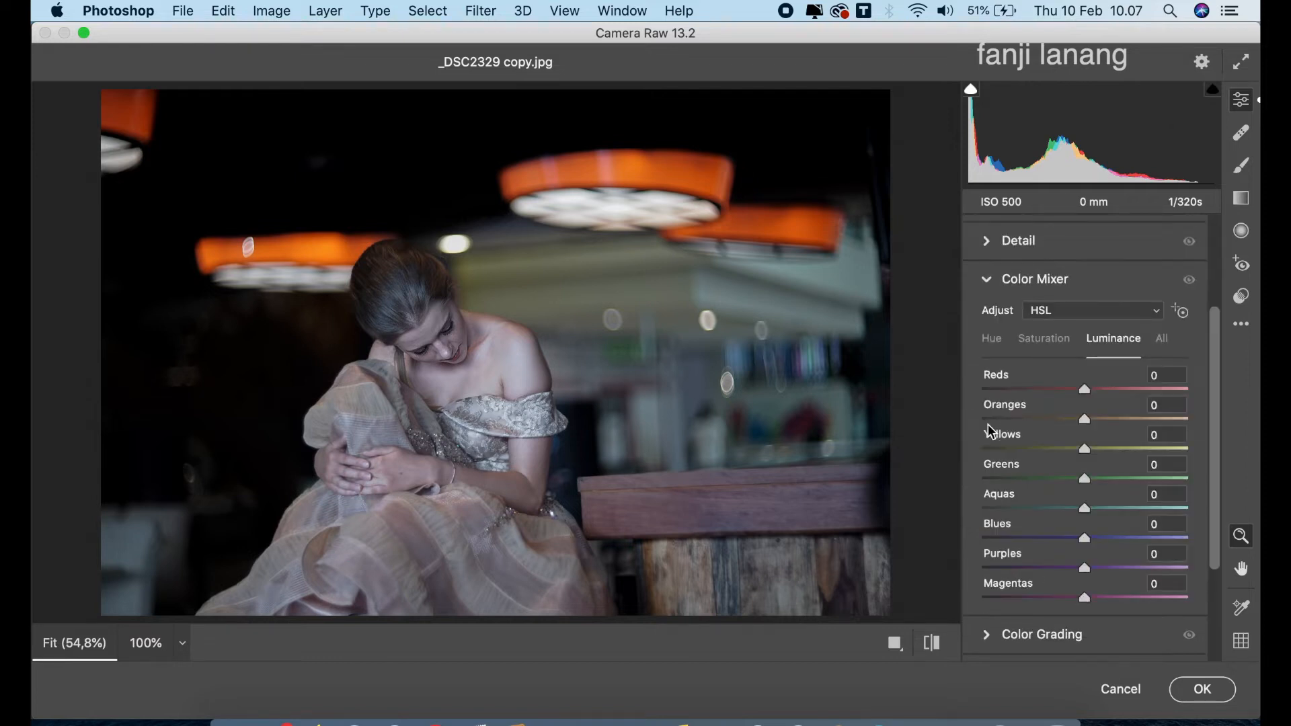
drag(1085, 420, 1104, 434)
click(1046, 343)
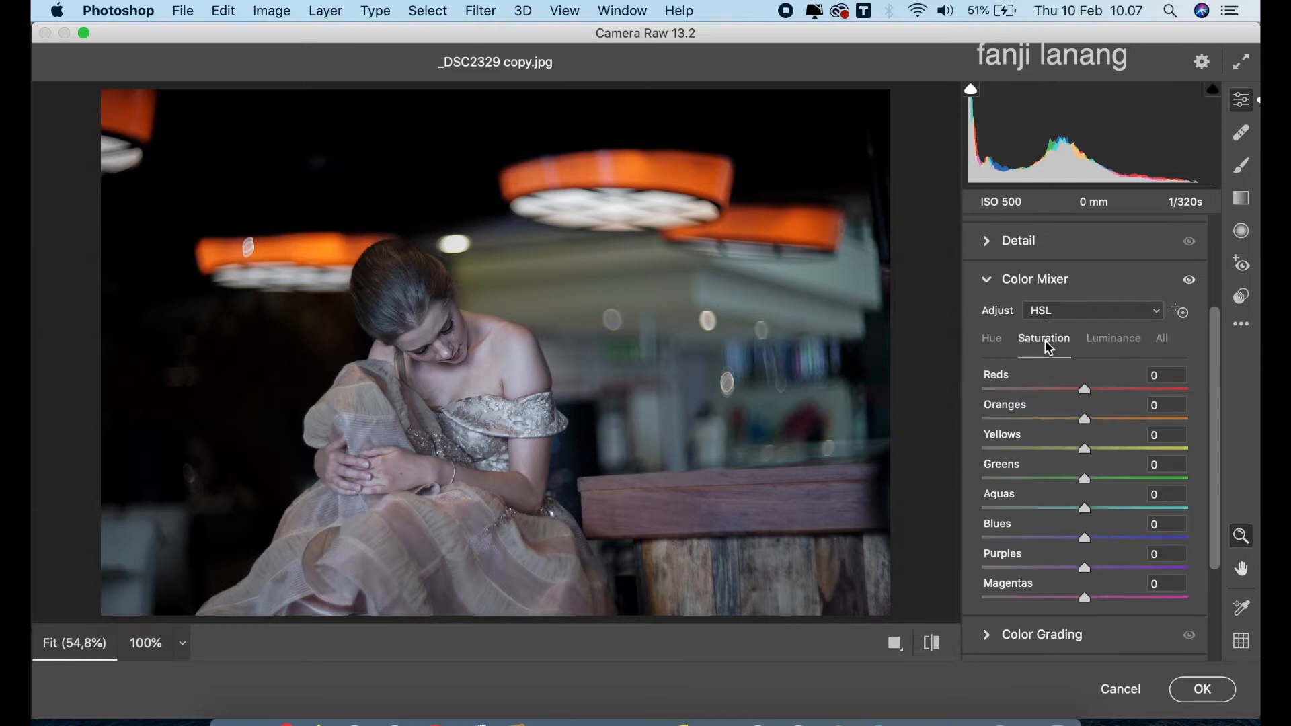
mouse_move(1116, 426)
mouse_down()
mouse_move(954, 427)
mouse_move(1157, 430)
mouse_move(1111, 445)
mouse_up()
mouse_move(1109, 390)
mouse_down()
mouse_move(951, 395)
mouse_move(1092, 385)
mouse_move(1115, 388)
mouse_move(1111, 405)
mouse_up()
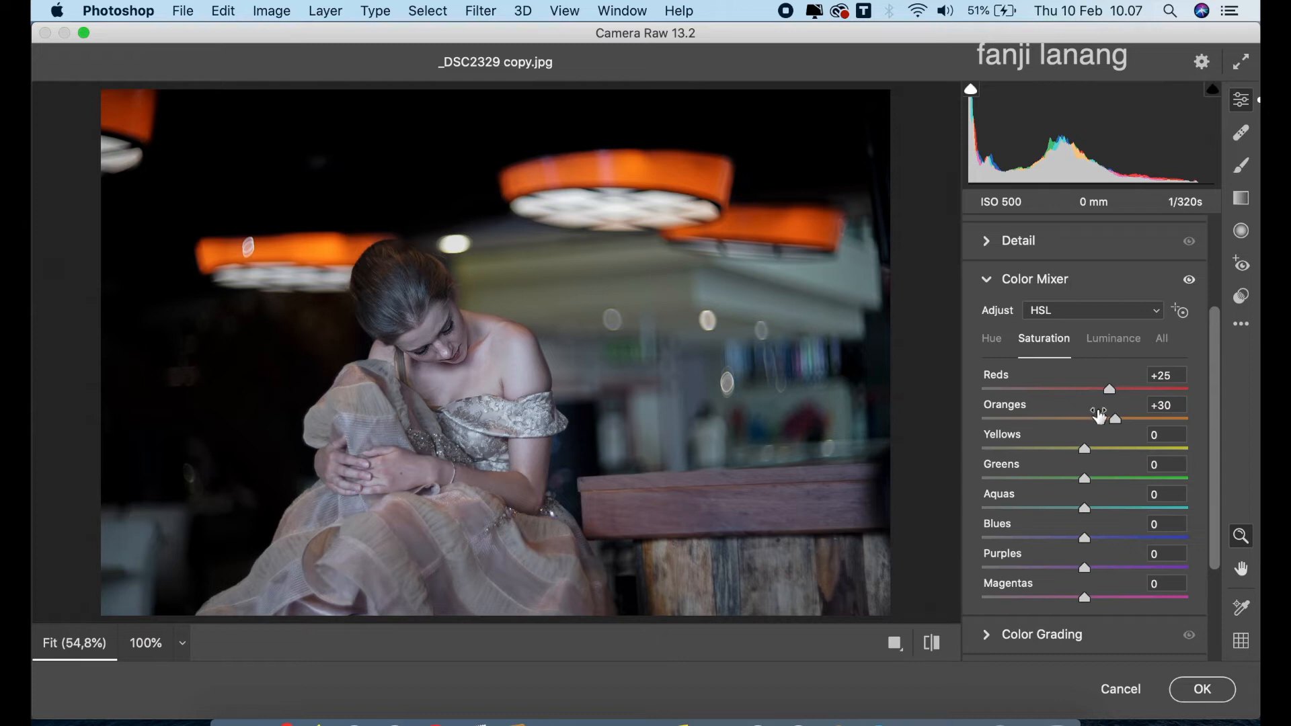
In the Color Mixer, shift the Aquas hue toward blue and the Yellows hue toward orange, and review the saturation and luminance settings
click(993, 339)
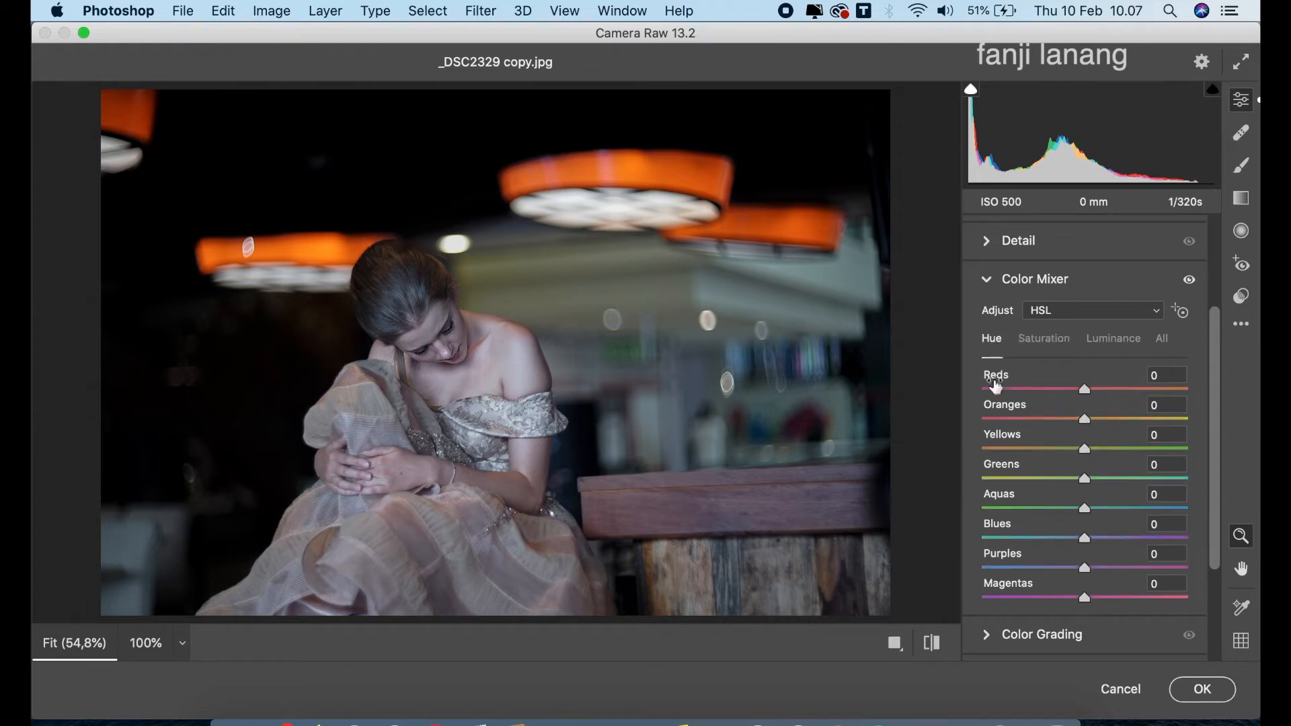
click(1119, 508)
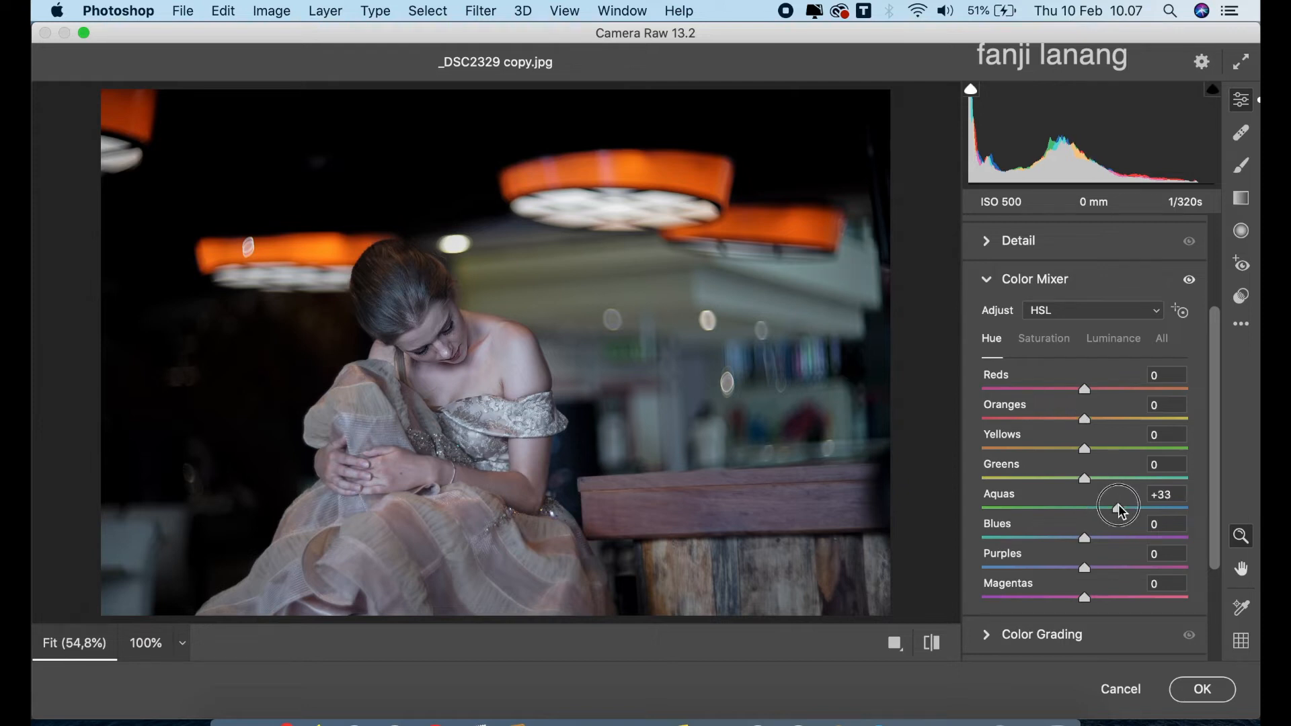
mouse_move(1121, 510)
mouse_down()
mouse_move(1060, 539)
mouse_move(954, 546)
mouse_move(1167, 535)
mouse_move(1092, 552)
mouse_move(1115, 508)
mouse_up()
drag(1085, 450, 1048, 462)
click(1053, 344)
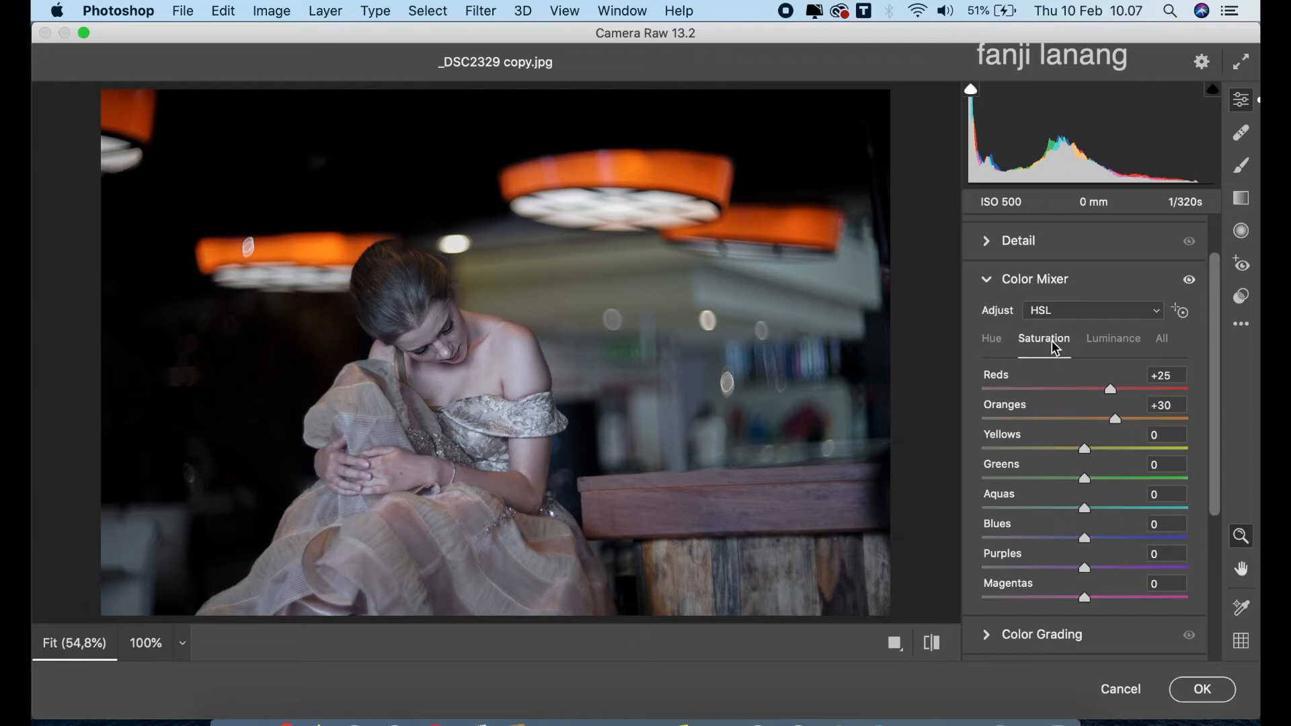
click(1112, 346)
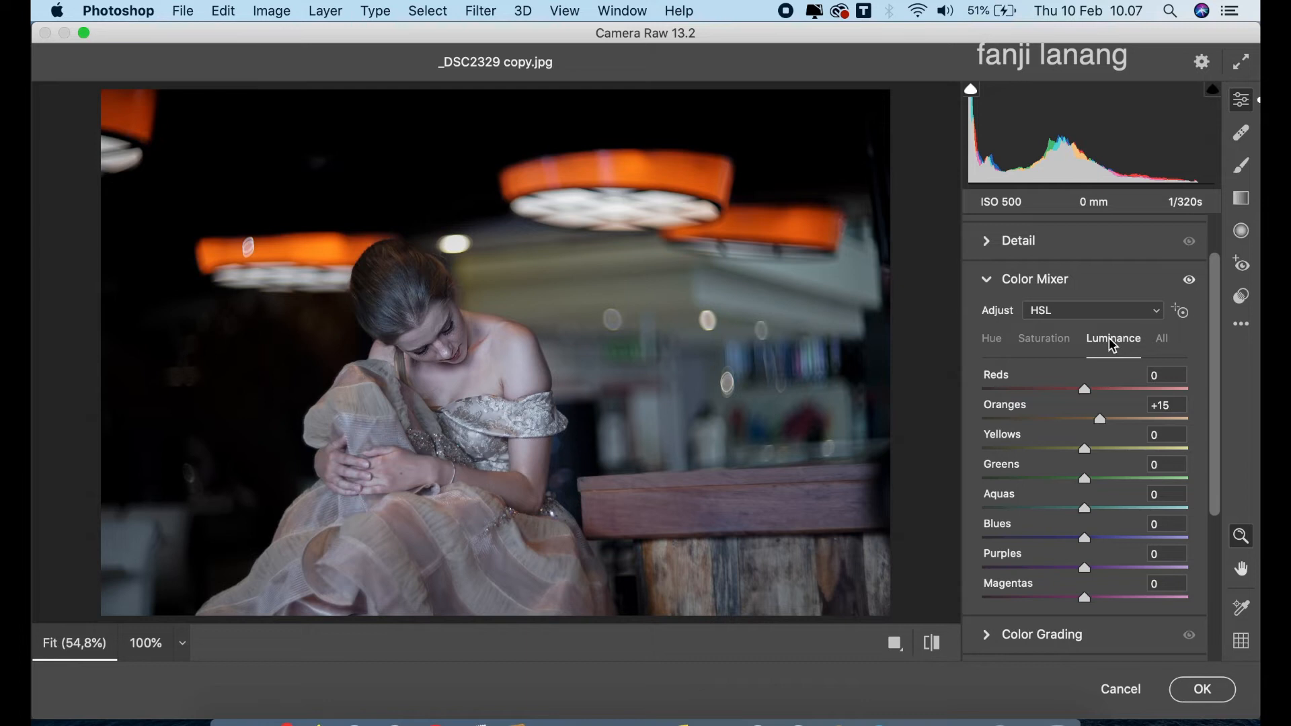
click(984, 281)
In Color Grading, tint the shadows orange with Hue 34 and Saturation 30
click(988, 464)
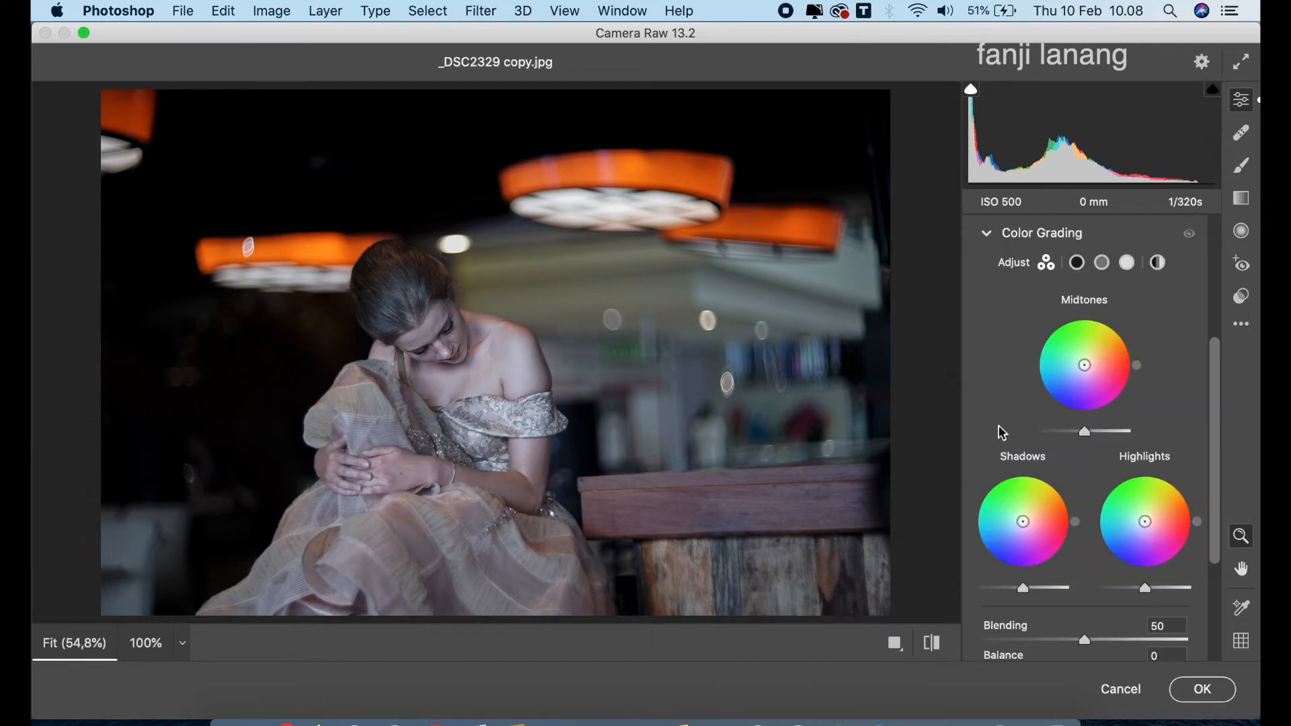
click(1077, 263)
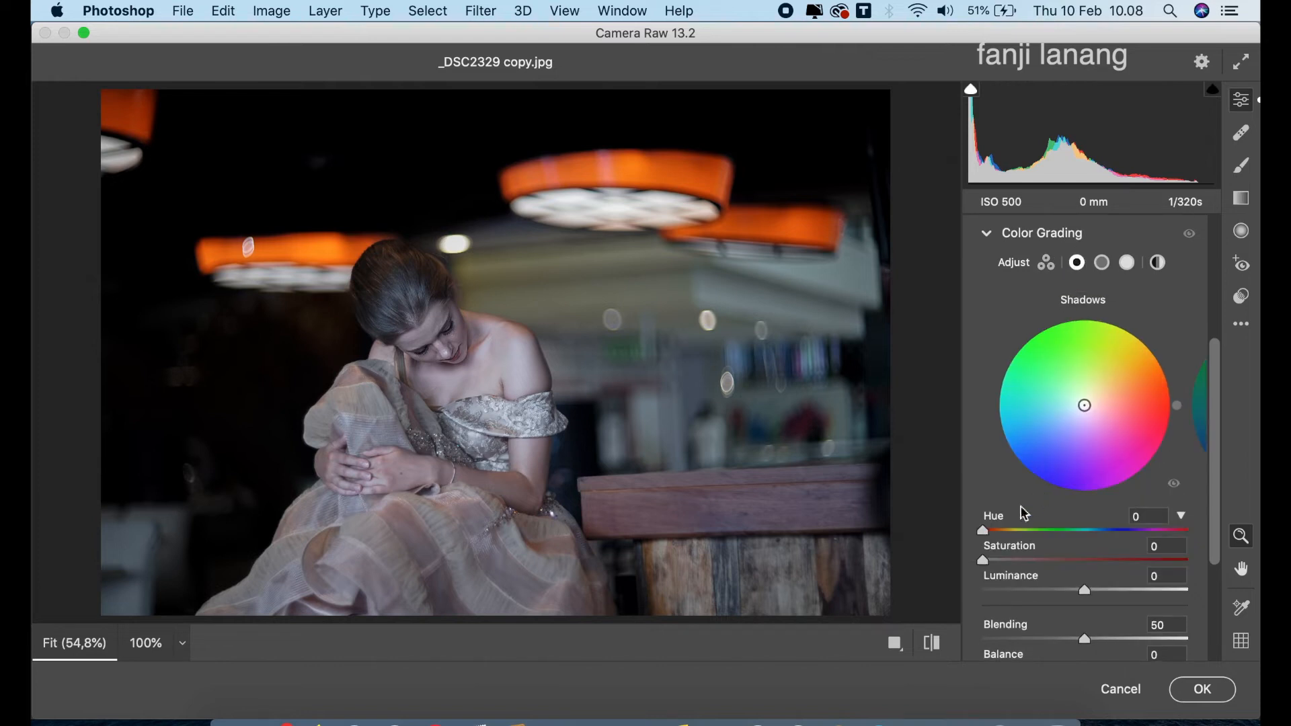
drag(1002, 559, 1036, 574)
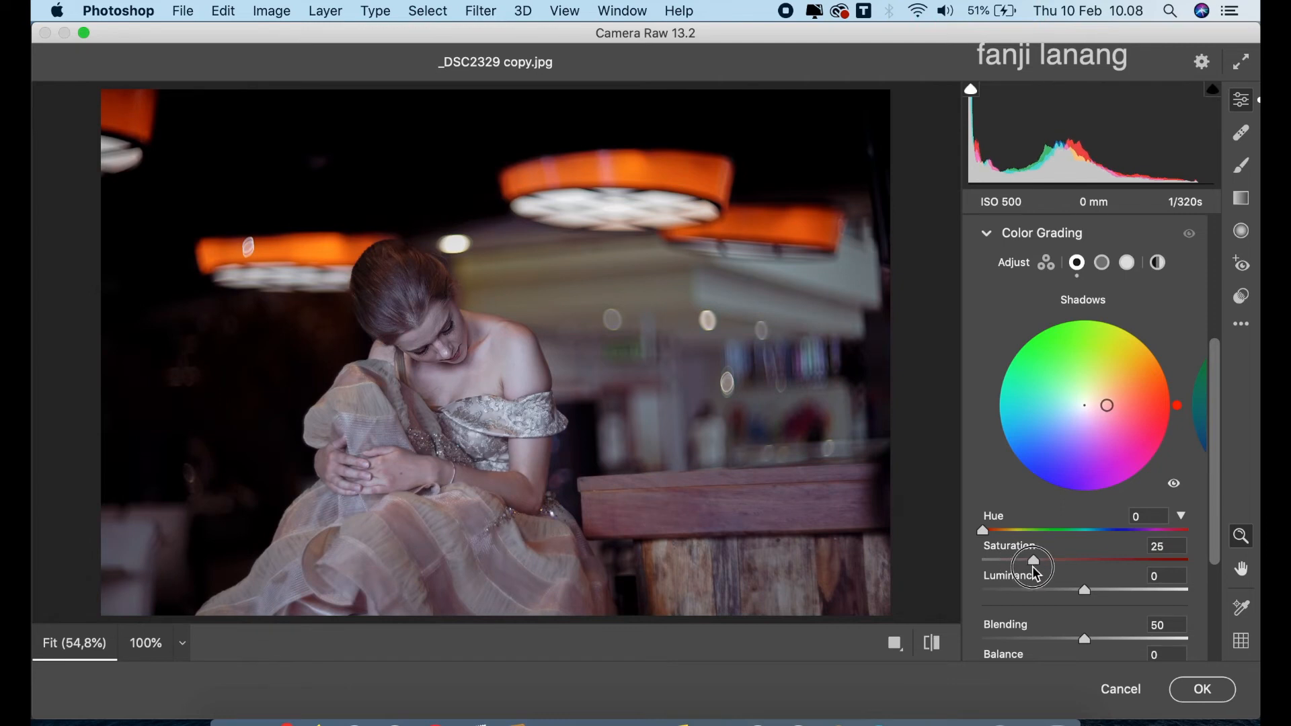
mouse_move(993, 531)
mouse_down()
mouse_move(1014, 532)
mouse_move(1004, 548)
mouse_up()
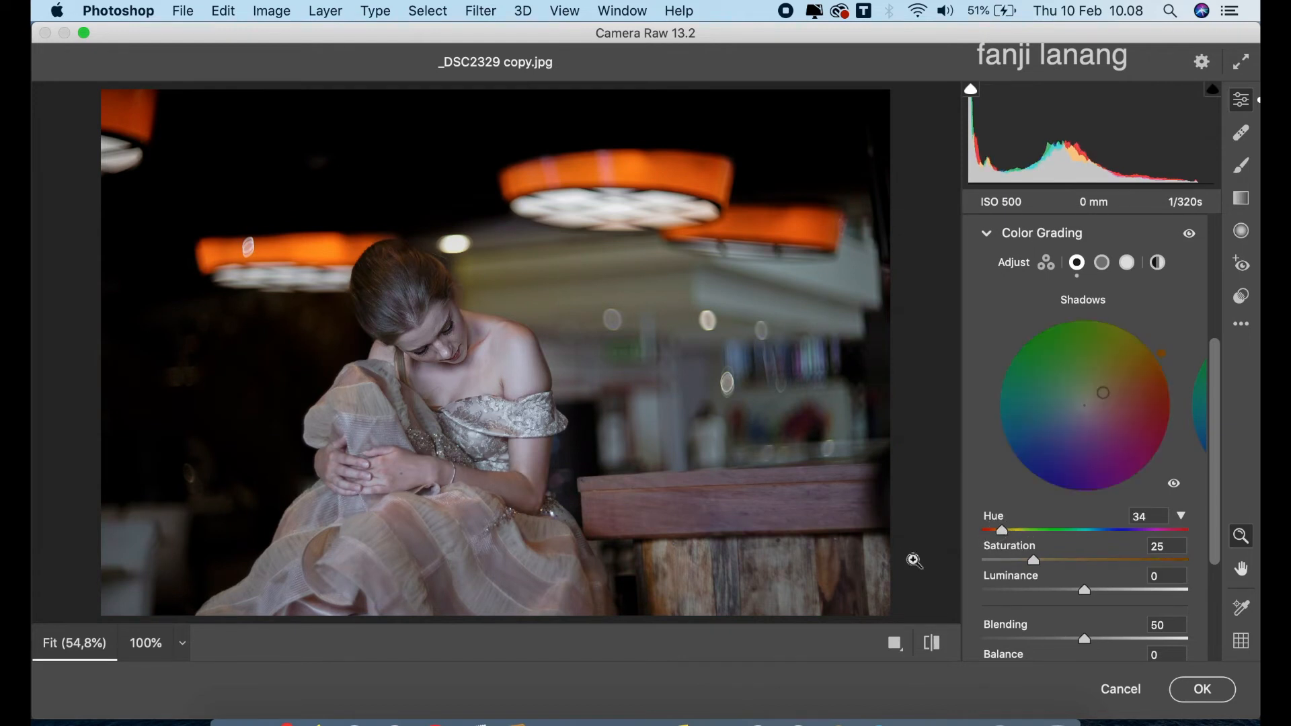
click(1046, 561)
drag(1047, 561, 1047, 577)
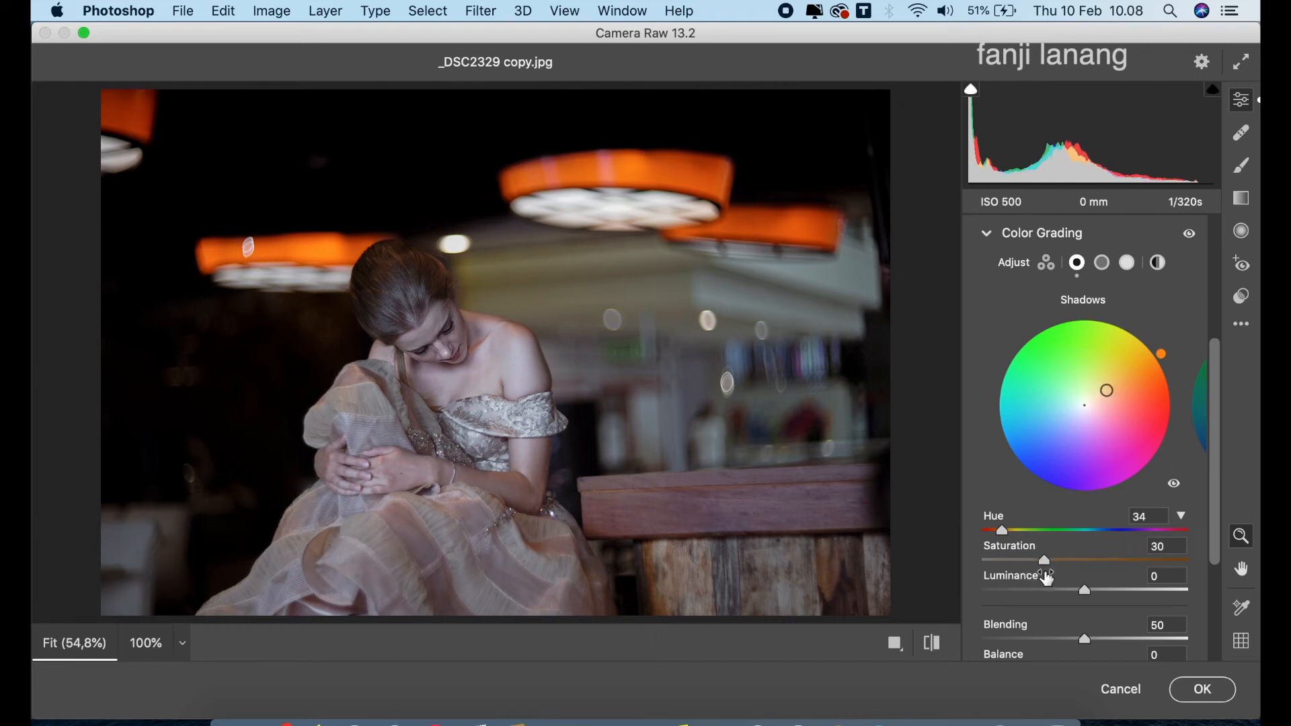
In Color Grading, tint the highlights yellow with Hue 54 and Saturation 20
click(1128, 263)
click(1015, 531)
drag(1012, 561, 1026, 577)
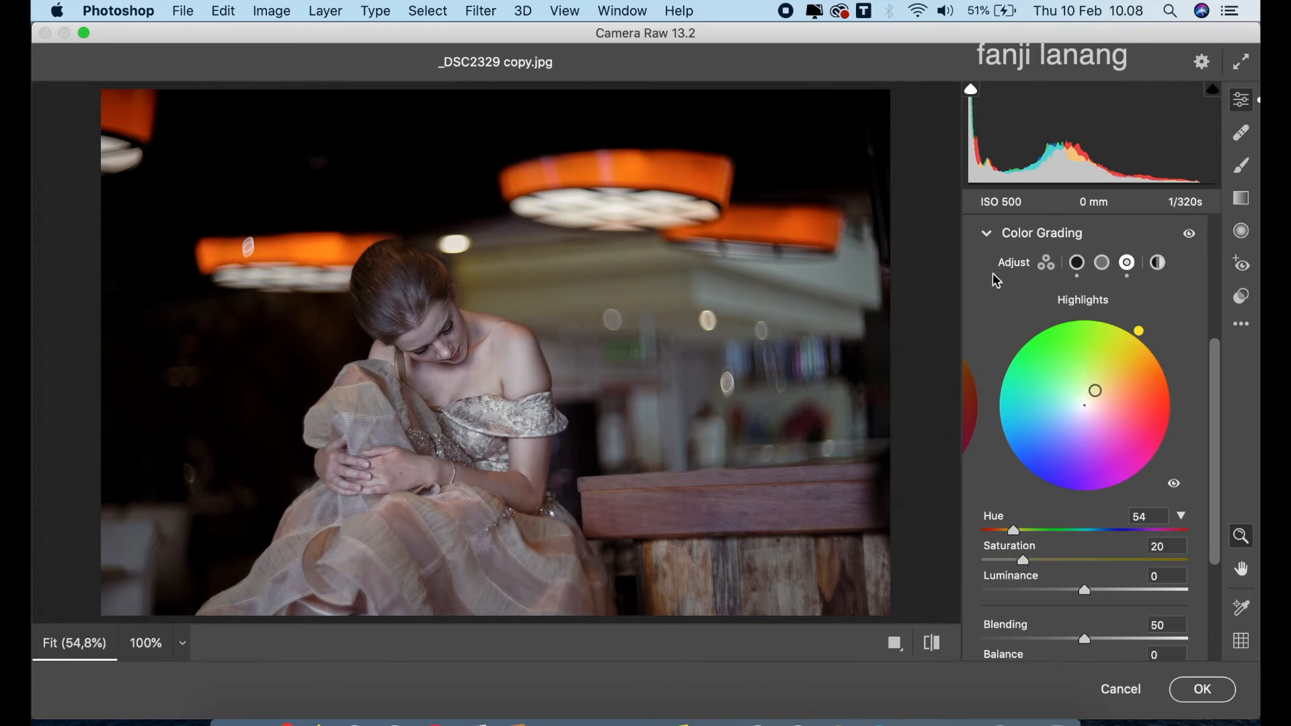
click(987, 235)
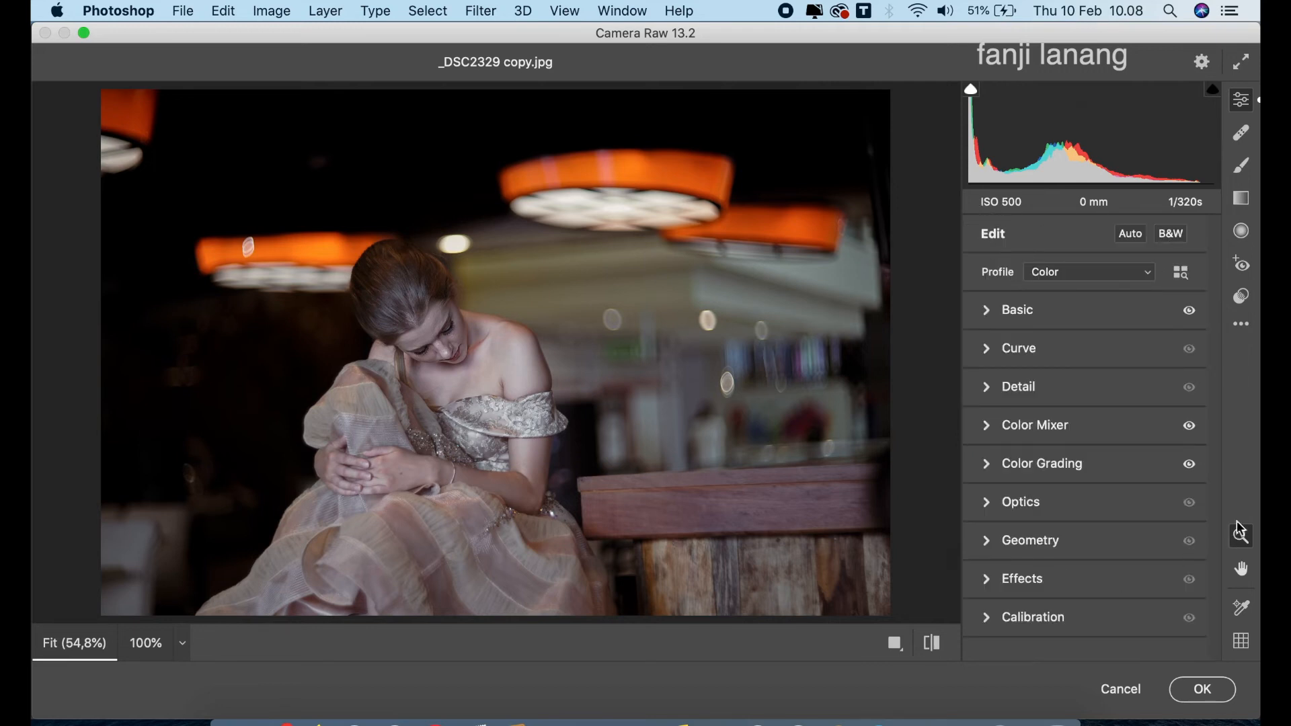
In Calibration, set the Red Primary Hue to +75 and its Saturation to +15
click(987, 618)
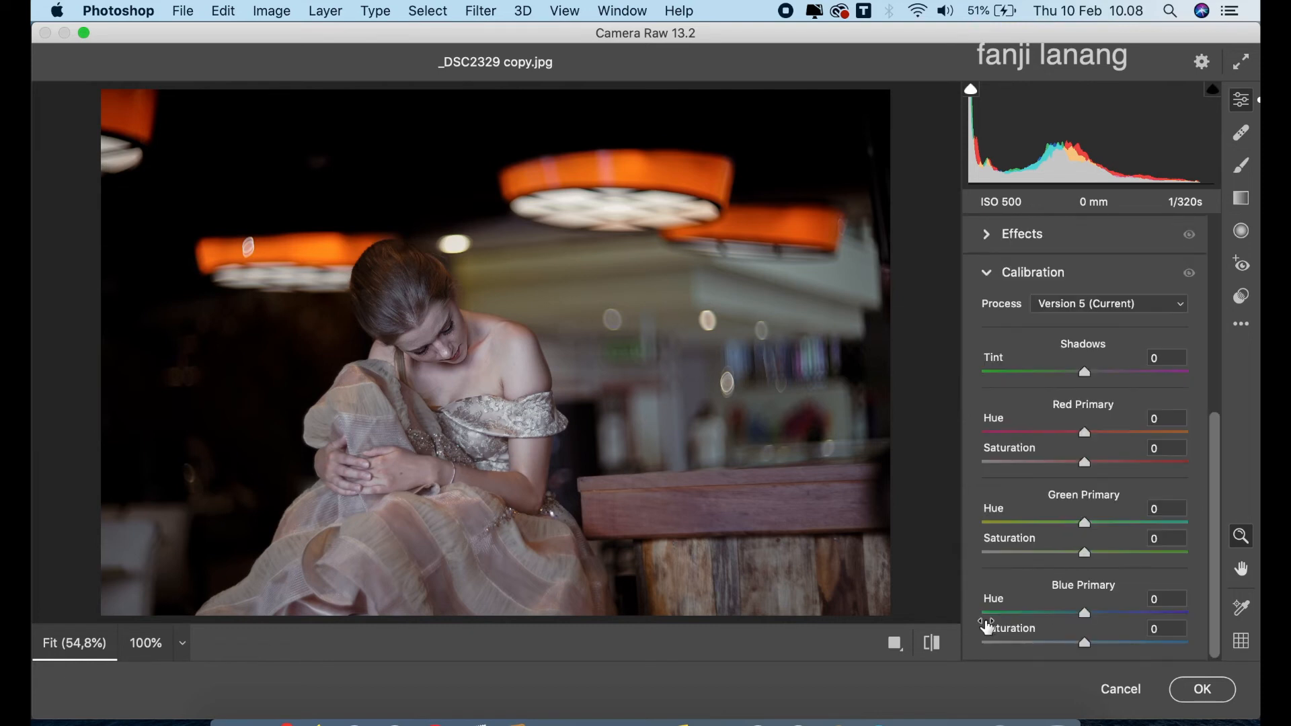
drag(1134, 436, 1103, 472)
click(1104, 464)
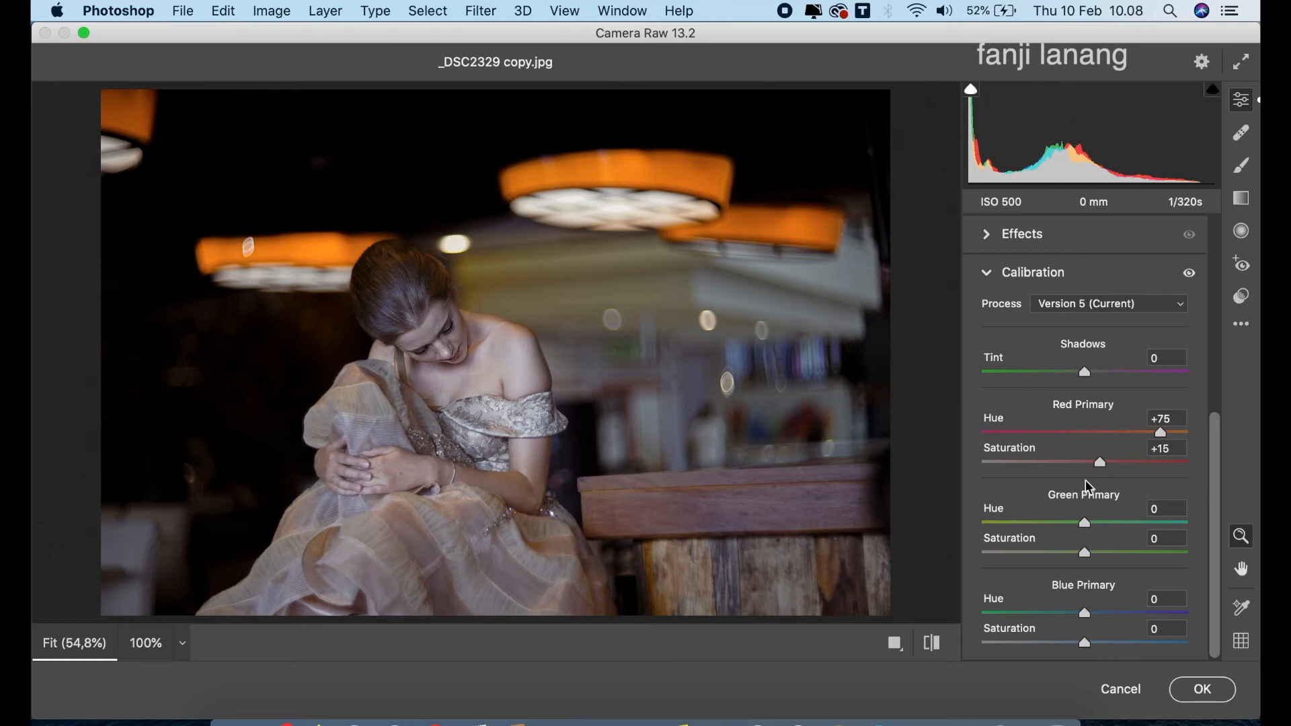
In Calibration, set the Blue Primary Hue to -100 and Saturation to +10, leaving the Green Primary Hue at 0
drag(1052, 613, 922, 630)
drag(1058, 651, 1085, 653)
drag(1055, 524, 1085, 544)
drag(1099, 644, 1095, 650)
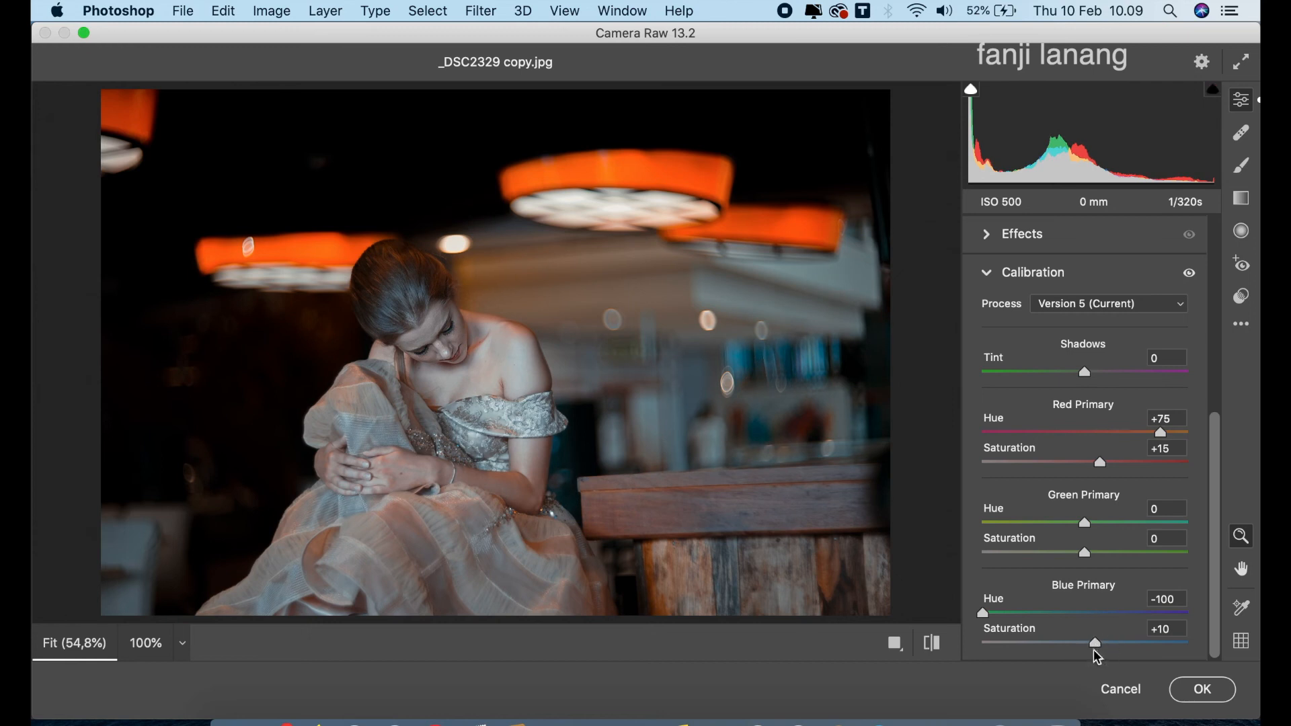
Apply the Camera Raw adjustments after a before/after check, and compare the photo with the Background copy layer hidden and shown
click(895, 644)
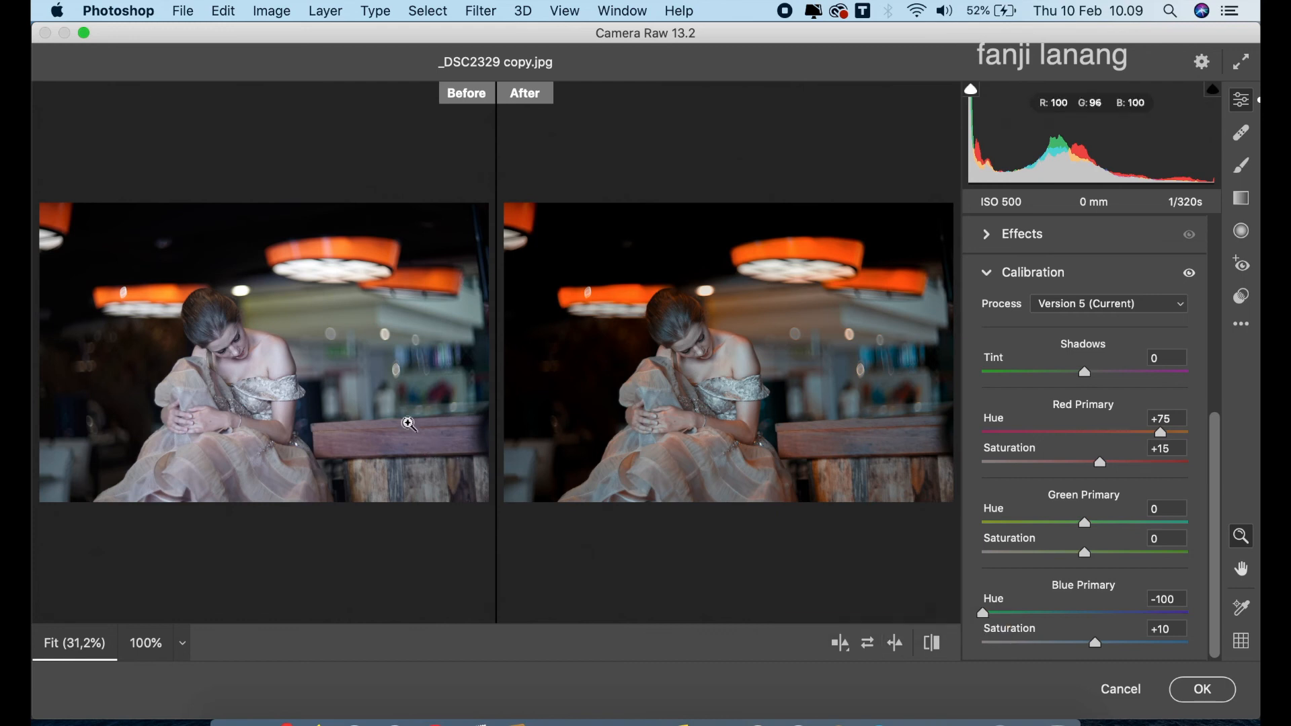
click(1202, 692)
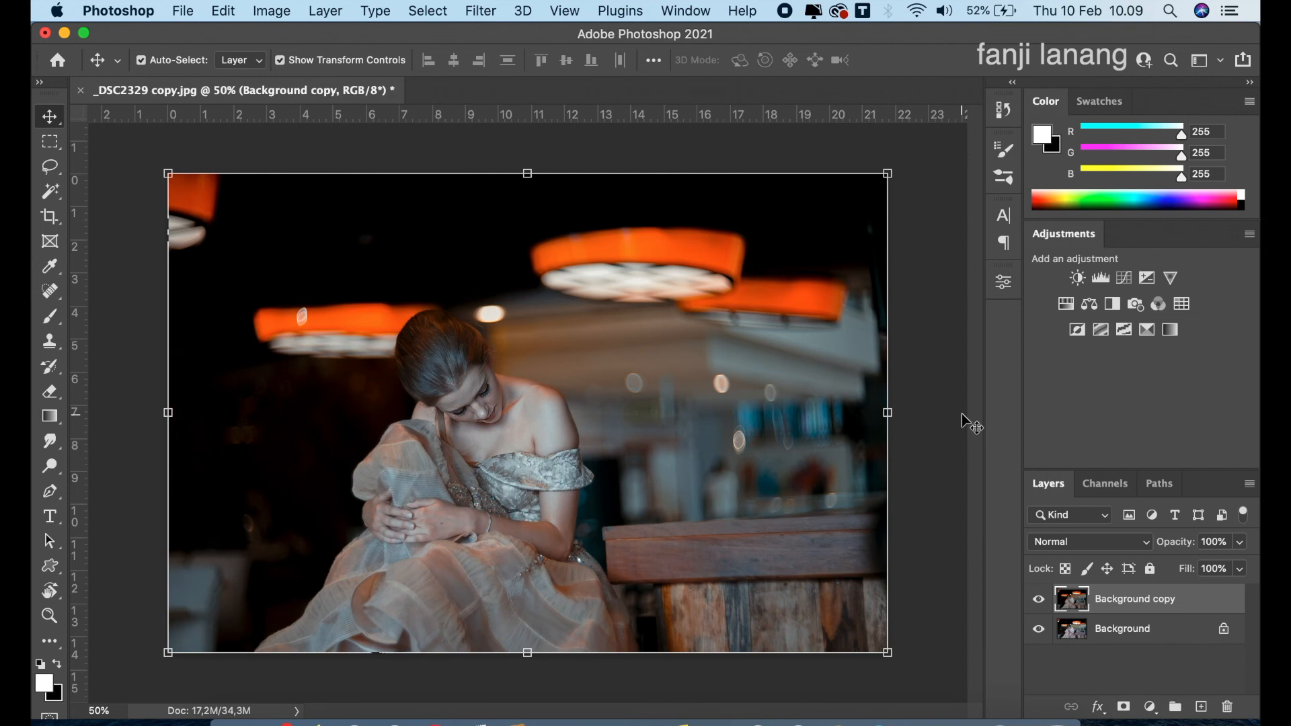
click(1038, 599)
click(1038, 599)
click(1038, 599)
click(1038, 599)
Add a new empty layer above Background copy and choose the signature brush preset for the Brush tool
click(1201, 706)
click(52, 315)
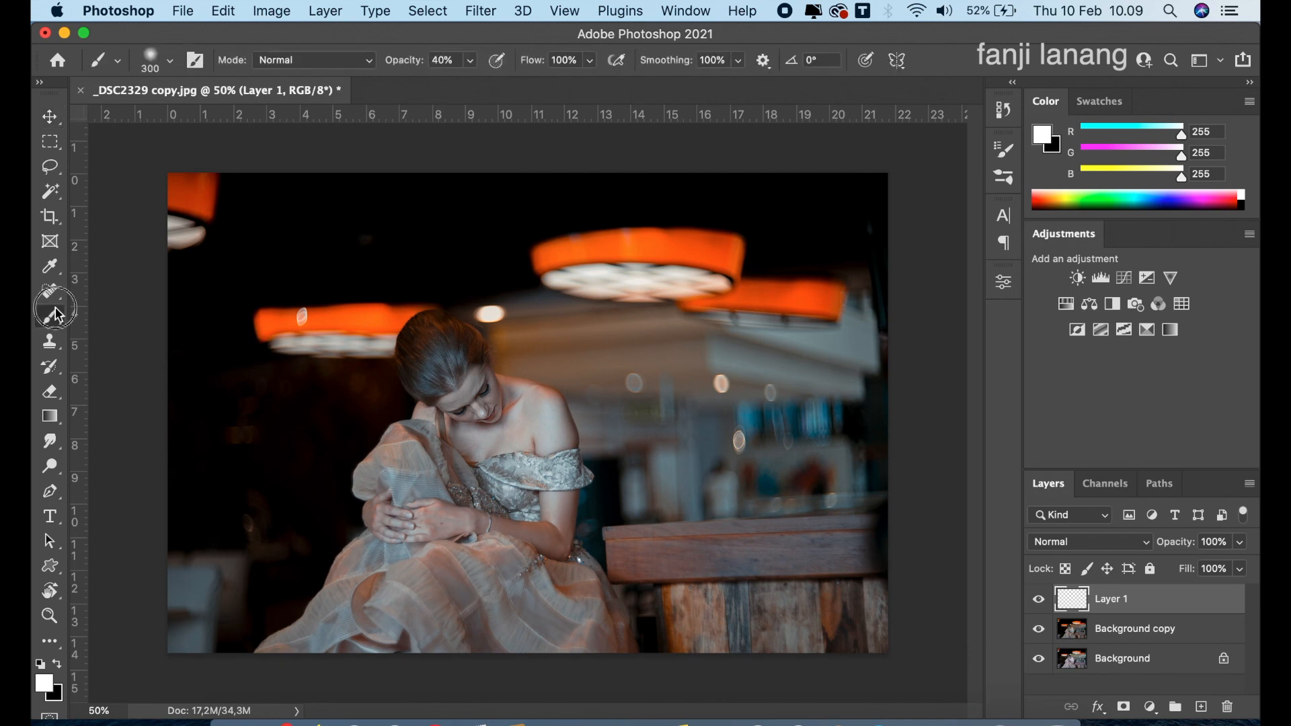
click(117, 62)
click(118, 62)
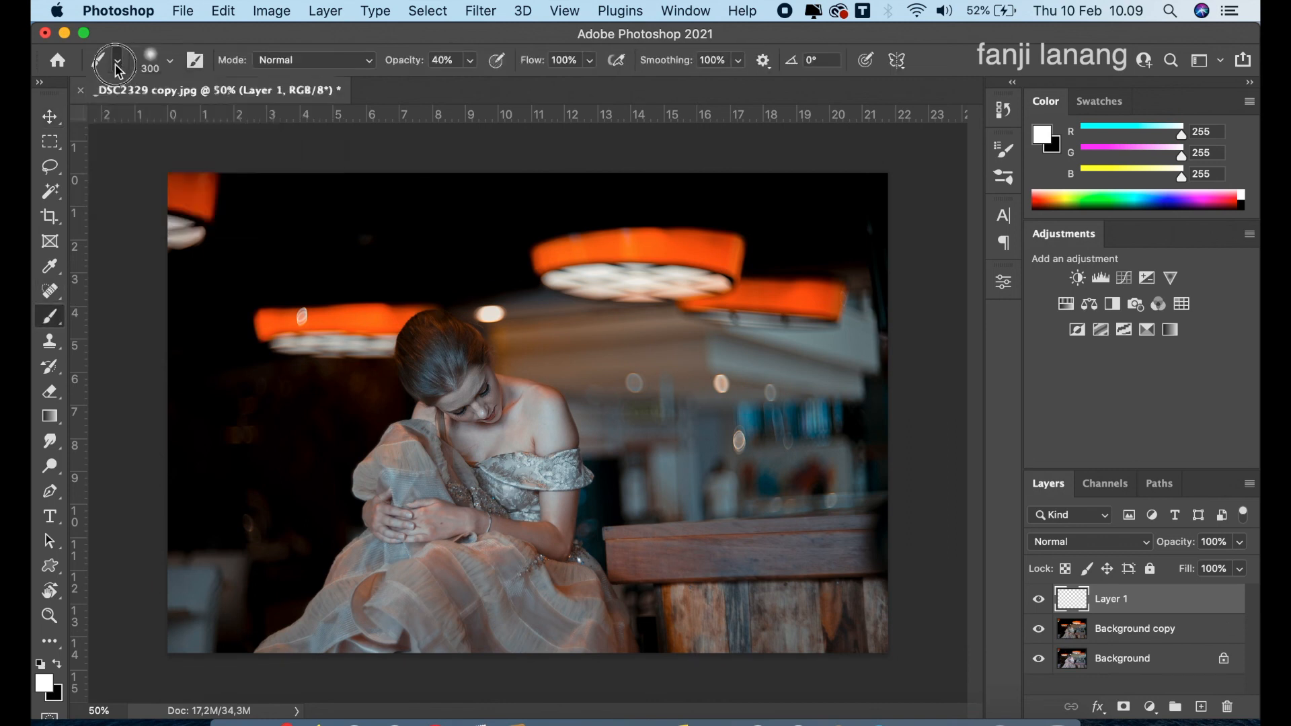
click(172, 62)
click(113, 232)
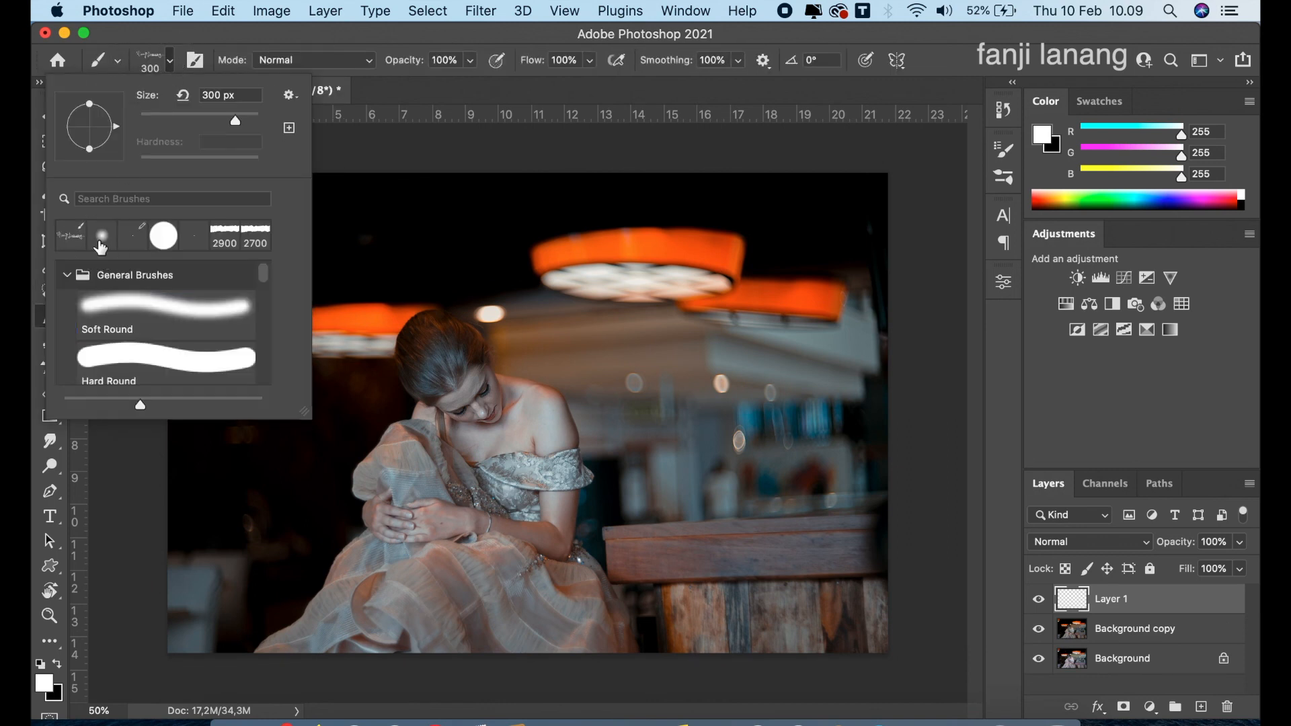
Place a white signature stamp on the wooden counter near the photo's lower-right corner, with the brush size reduced to 250 px
click(779, 106)
click(827, 613)
key(bracketleft)
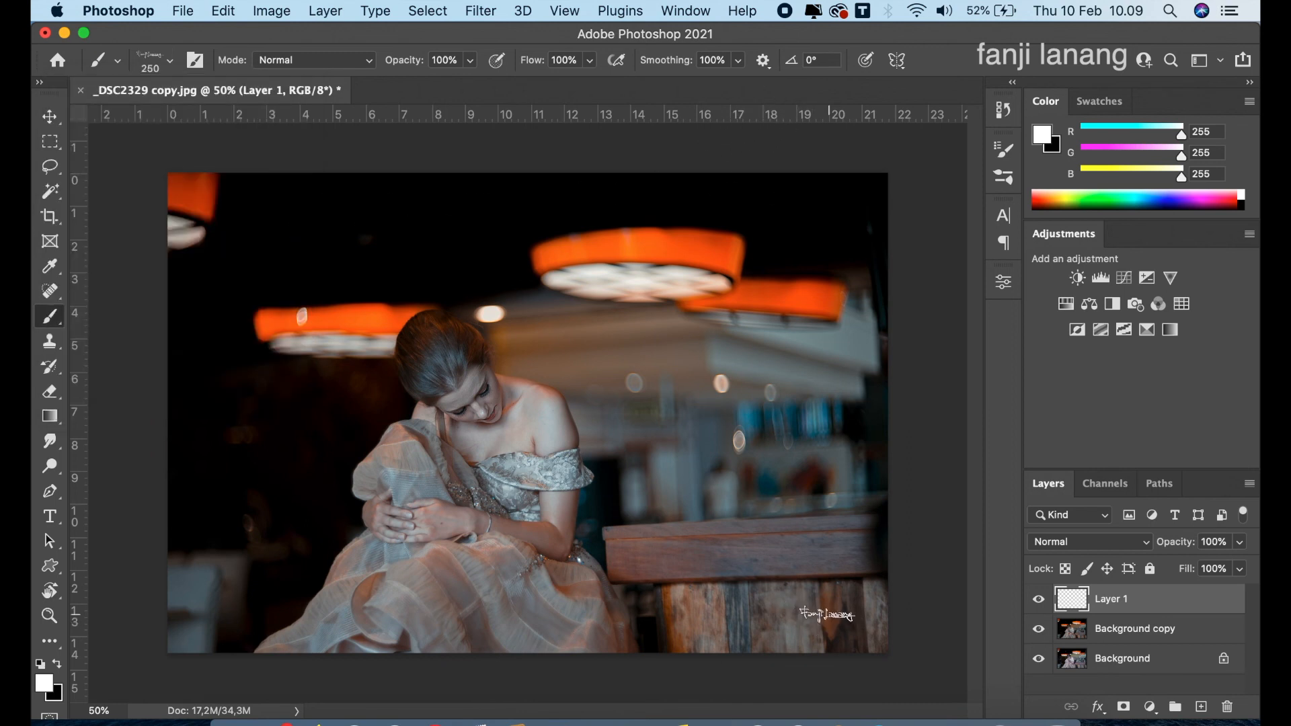